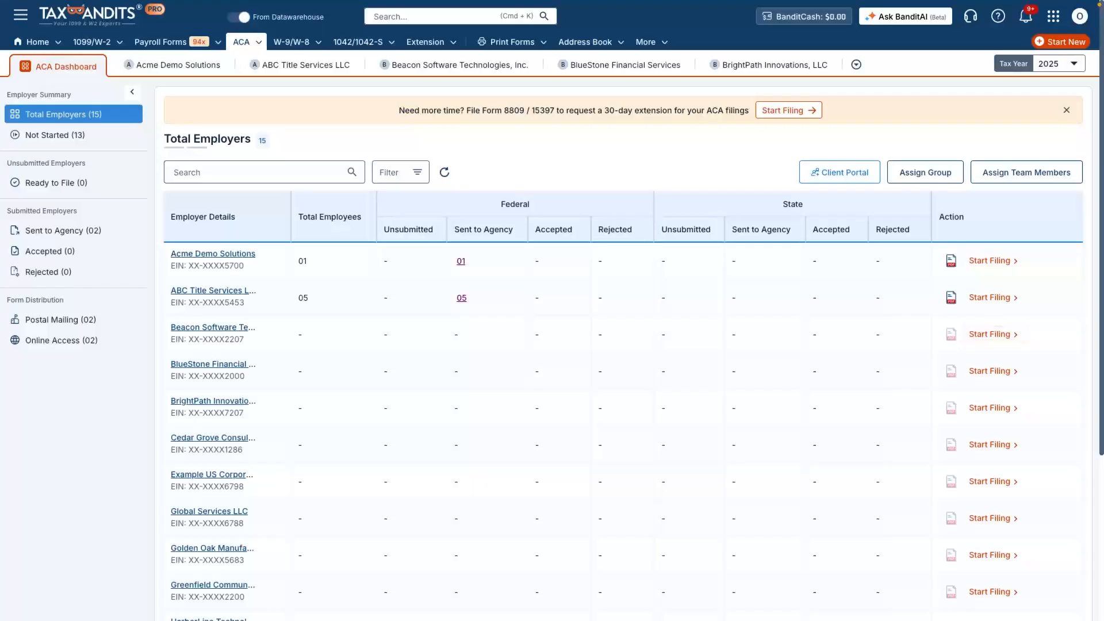
- Start a new federal 1094-C & 1095-C filing for tax year 2025 for Beacon Software Technologies, Inc. from the address book
left_click(1061, 42)
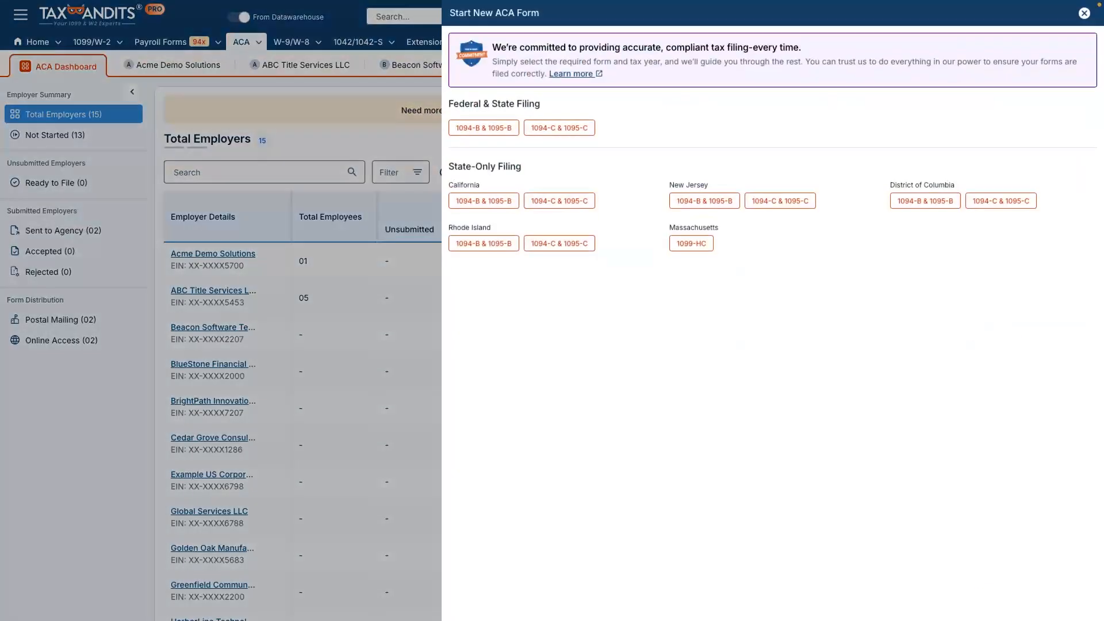
left_click(559, 128)
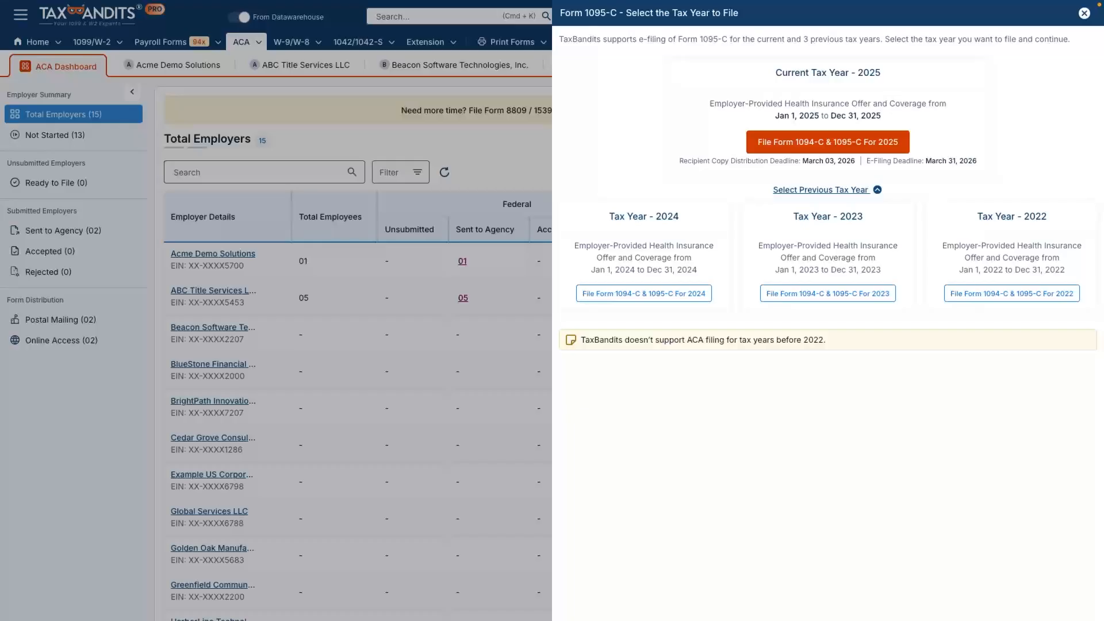
left_click(827, 142)
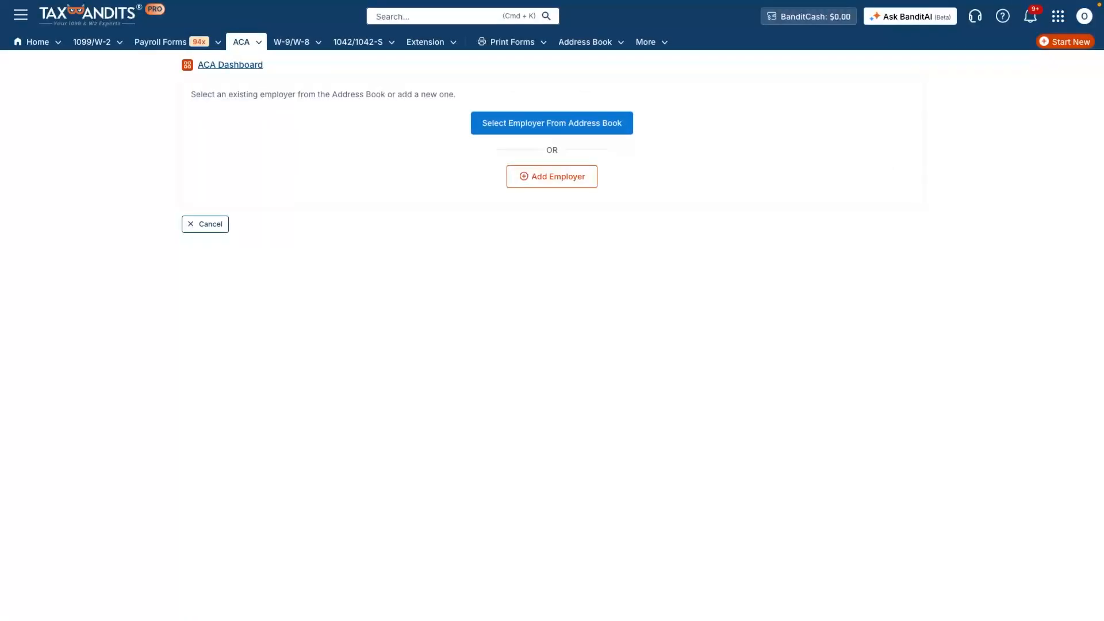
left_click(551, 123)
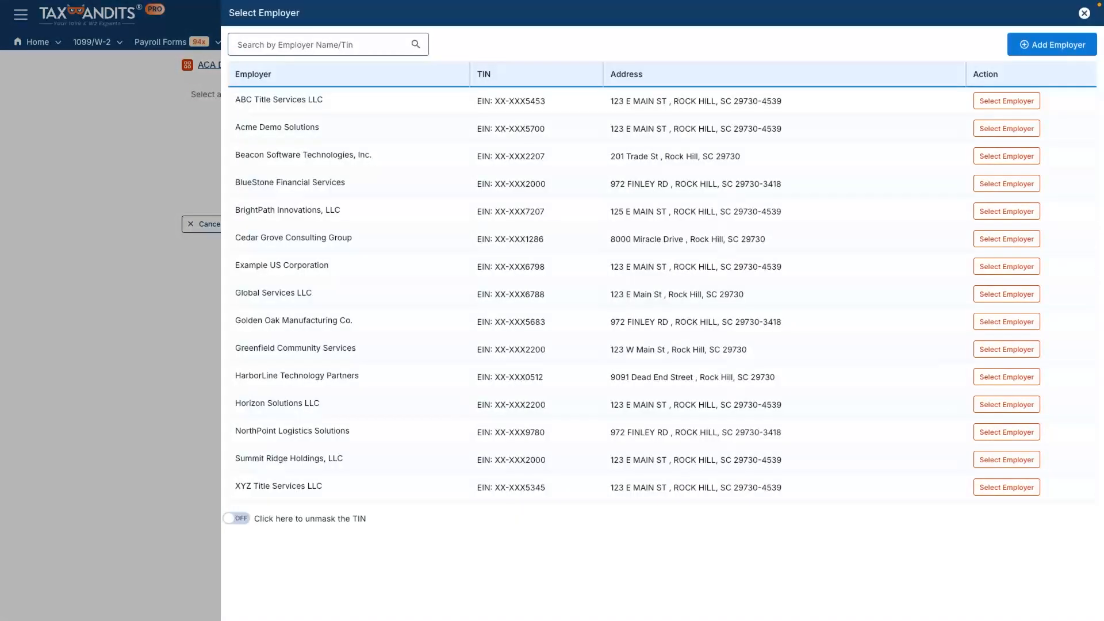
left_click(1006, 156)
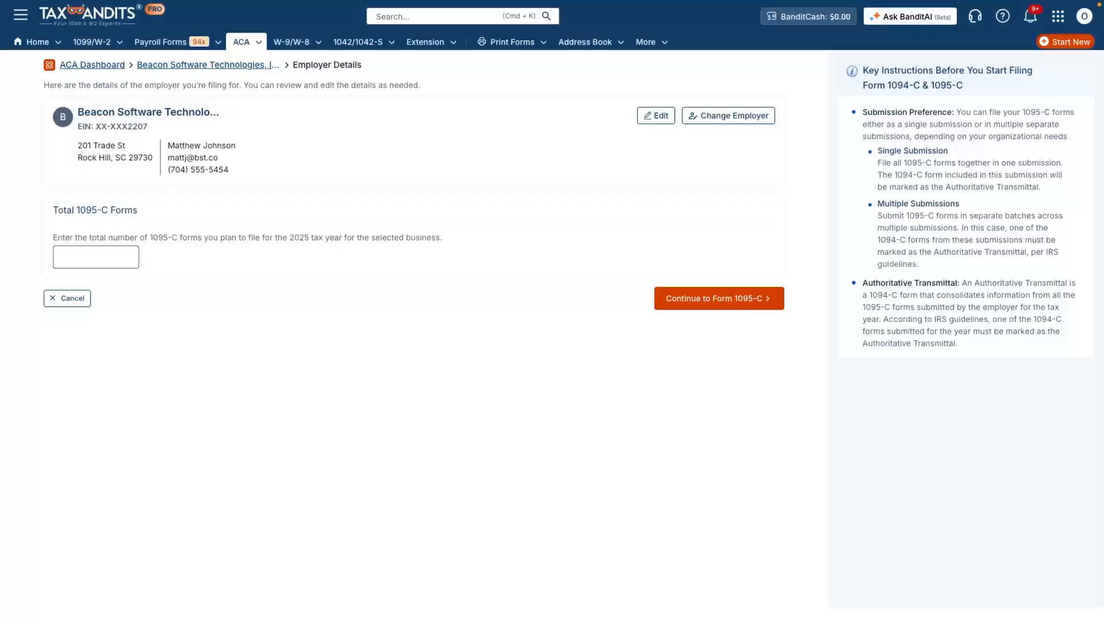
- Enter 11 as the total number of 1095-C forms to file and continue to Form 1095-C
left_click(63, 259)
type("11")
key("Return")
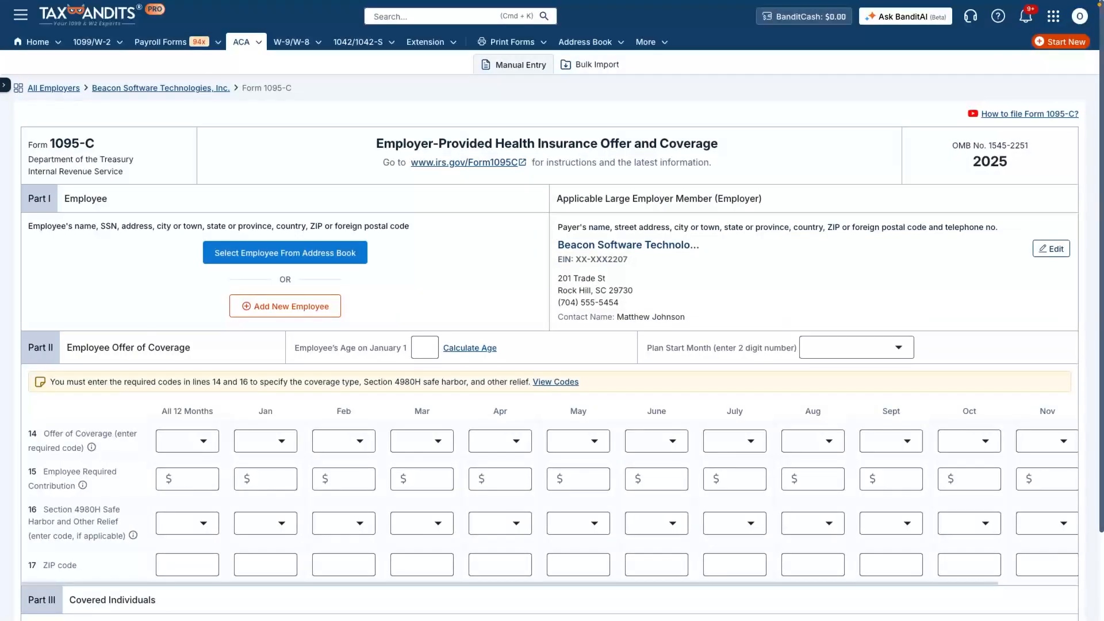
- Switch to bulk import and page through the first preview records of the uploaded 1095-C data
left_click(590, 65)
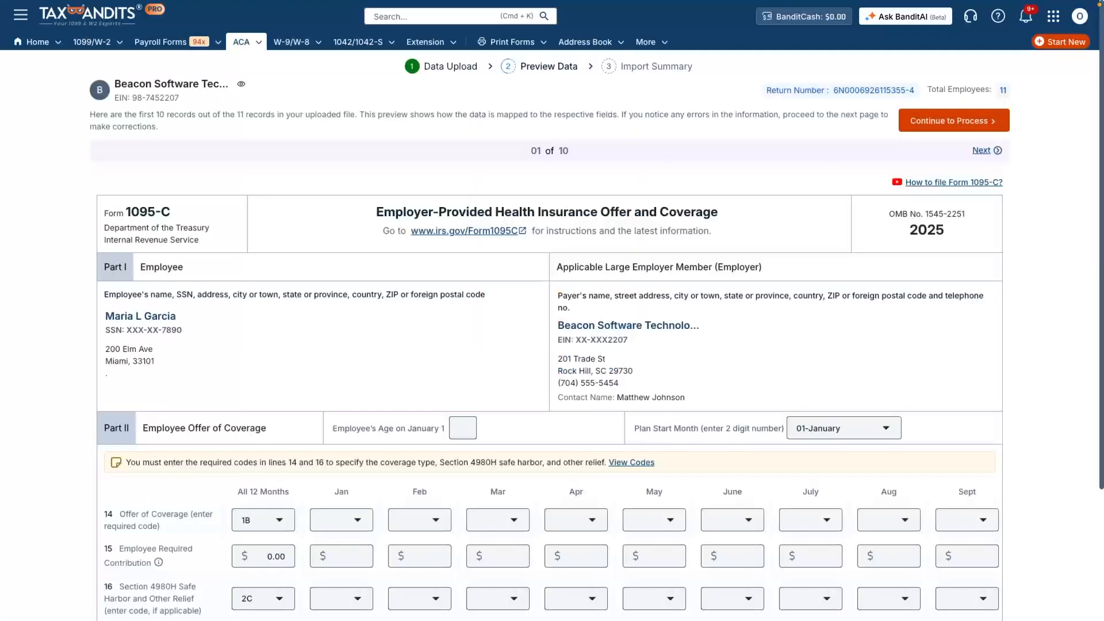
left_click(983, 150)
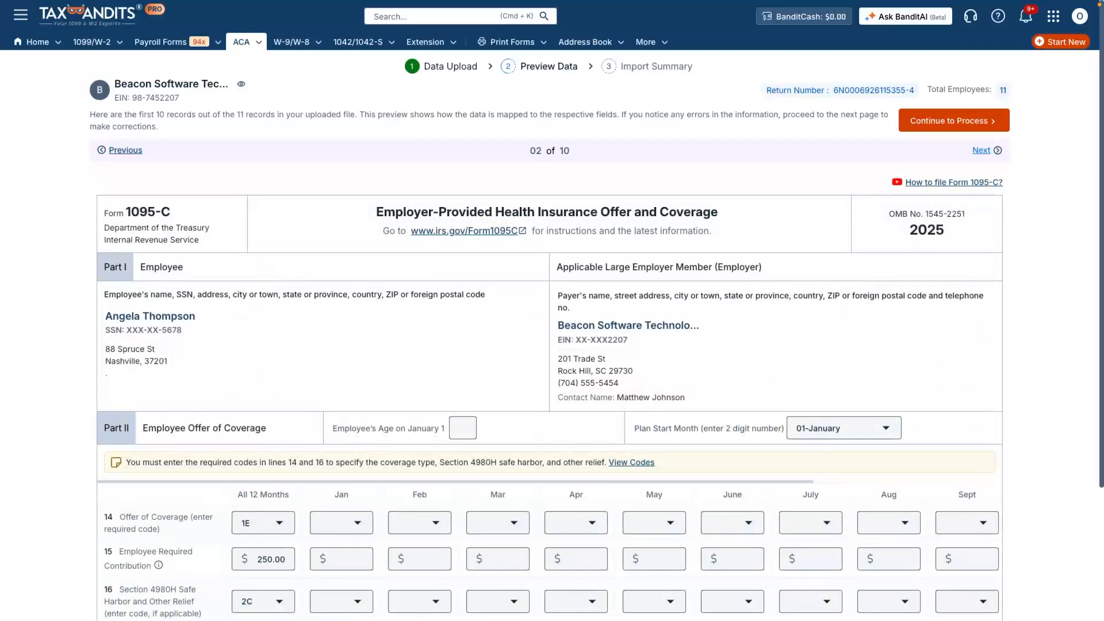
left_click(983, 150)
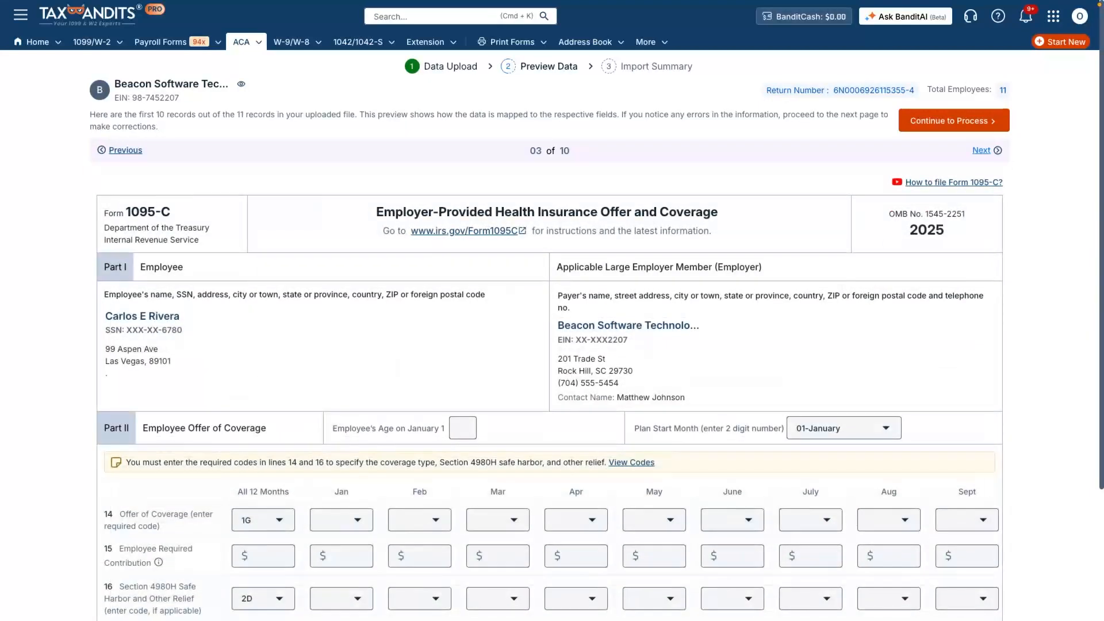
left_click(983, 150)
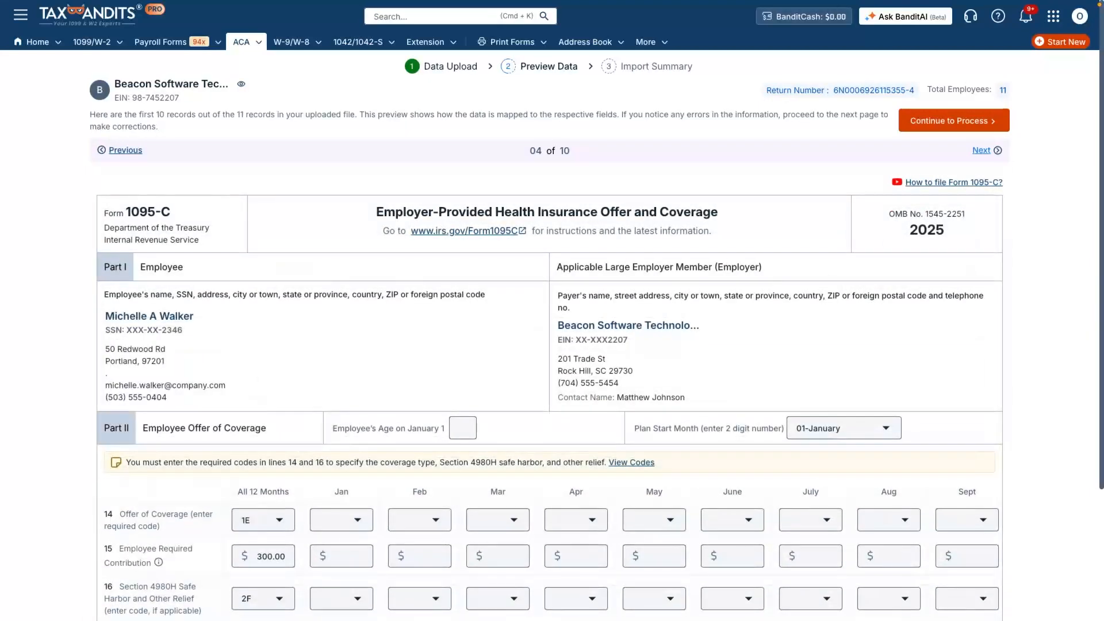
left_click(983, 150)
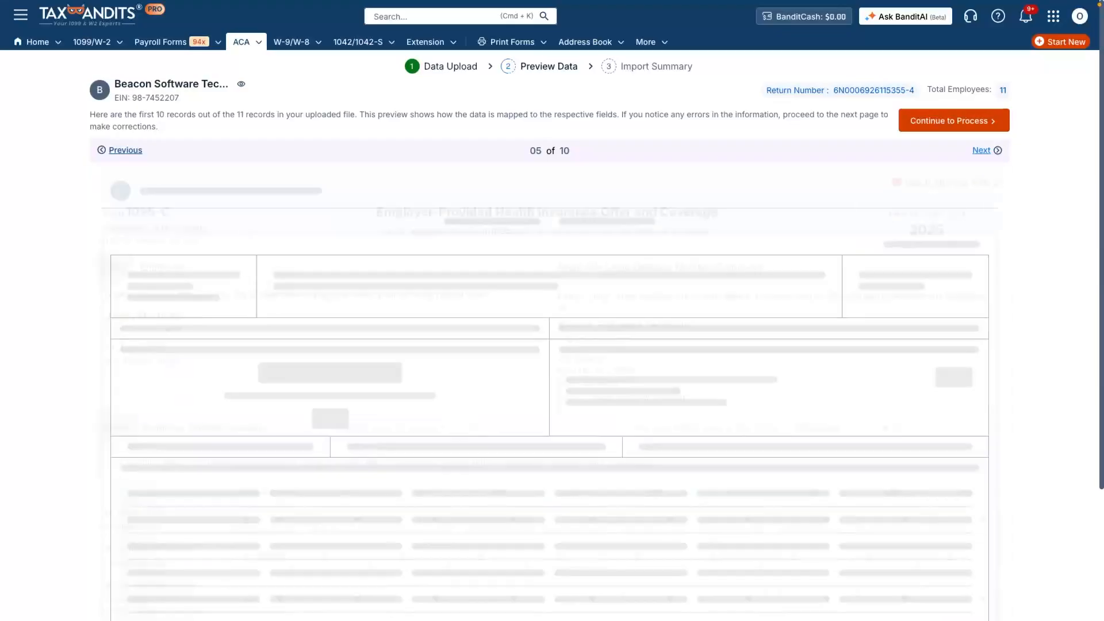
- Continue processing the imported records through the import summary to the 1095-C filing list
left_click(953, 120)
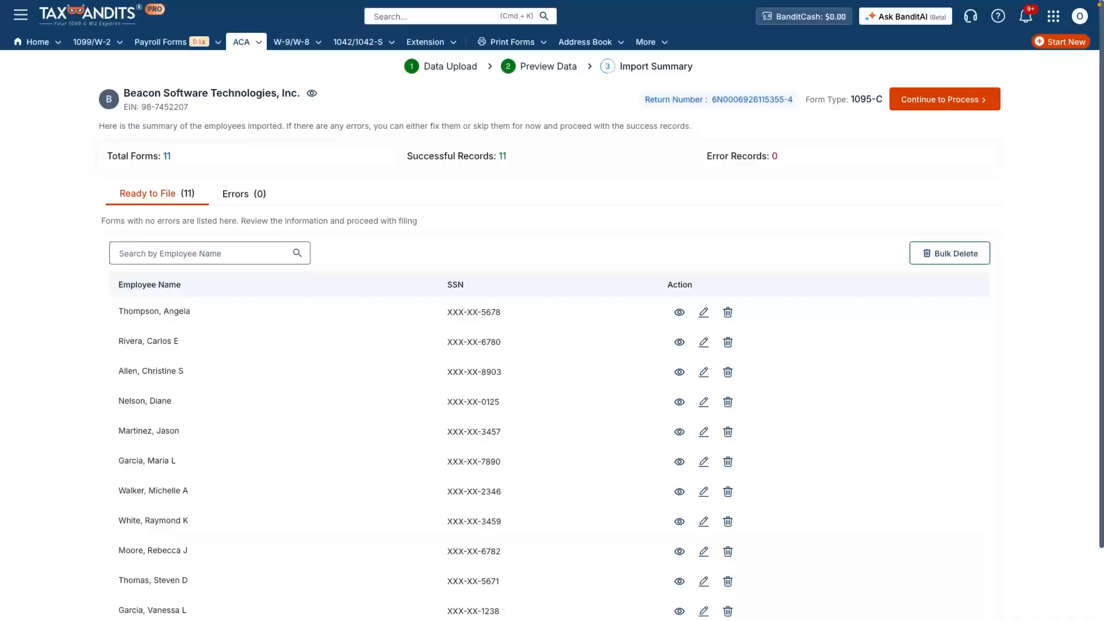
scroll(552, 345, "down", 2)
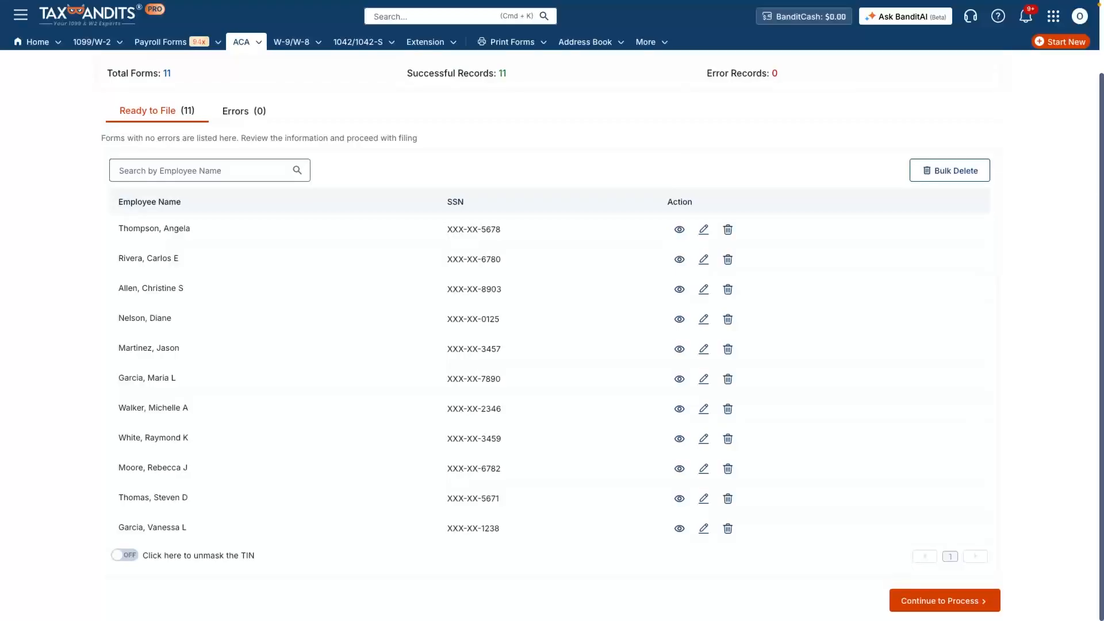
left_click(944, 600)
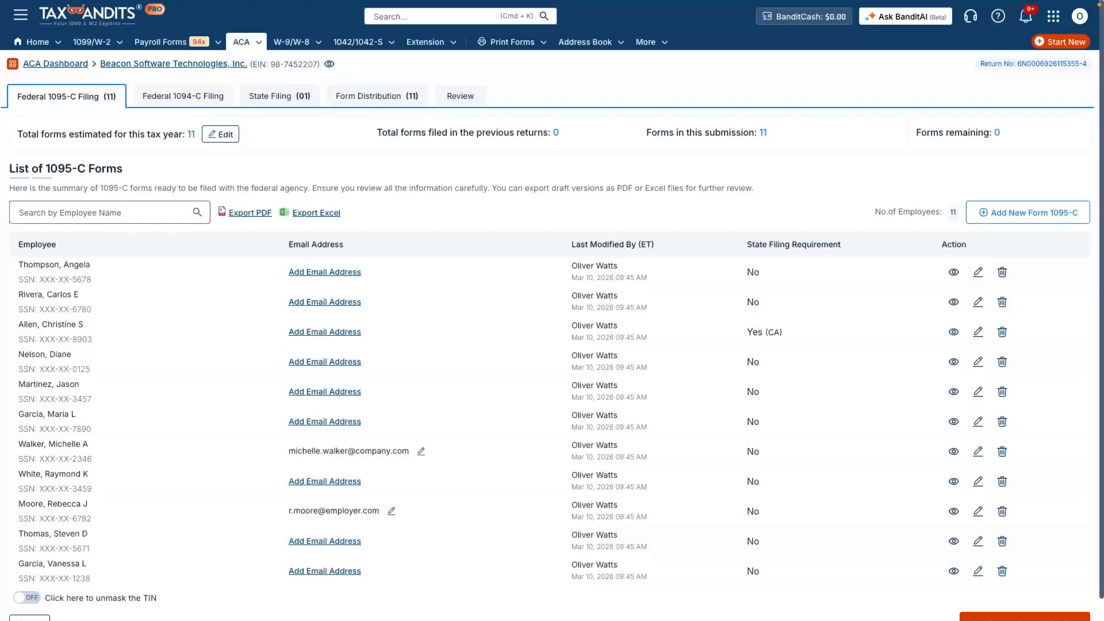
- Open the Form 1094-C transmittal and mark it as the authoritative transmittal
scroll(552, 310, "down", 1)
left_click(181, 96)
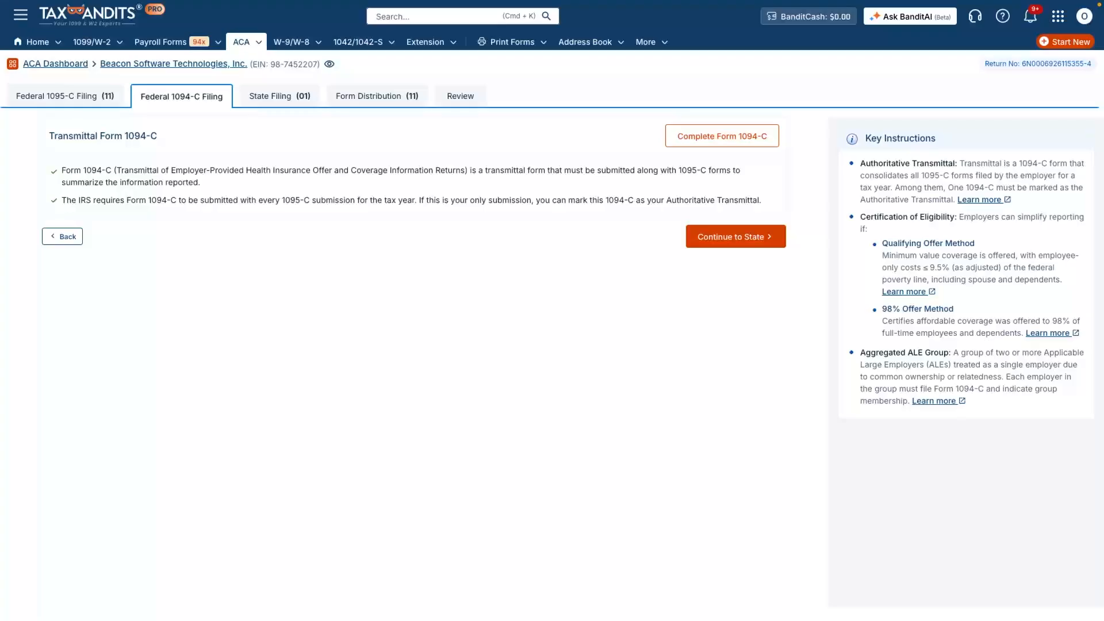
left_click(721, 136)
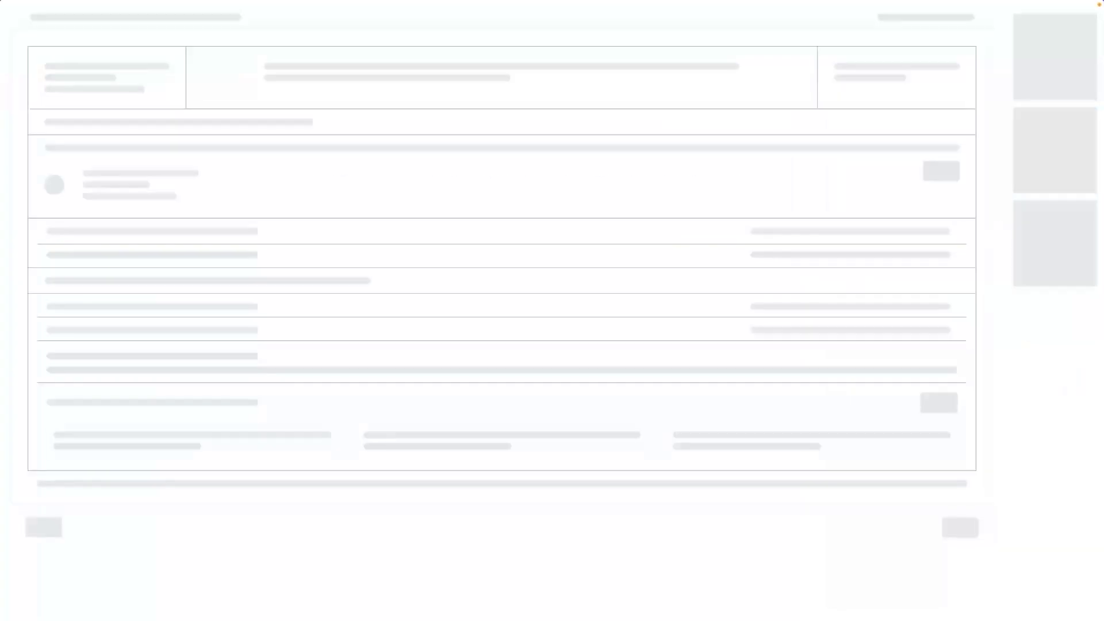
left_click(748, 318)
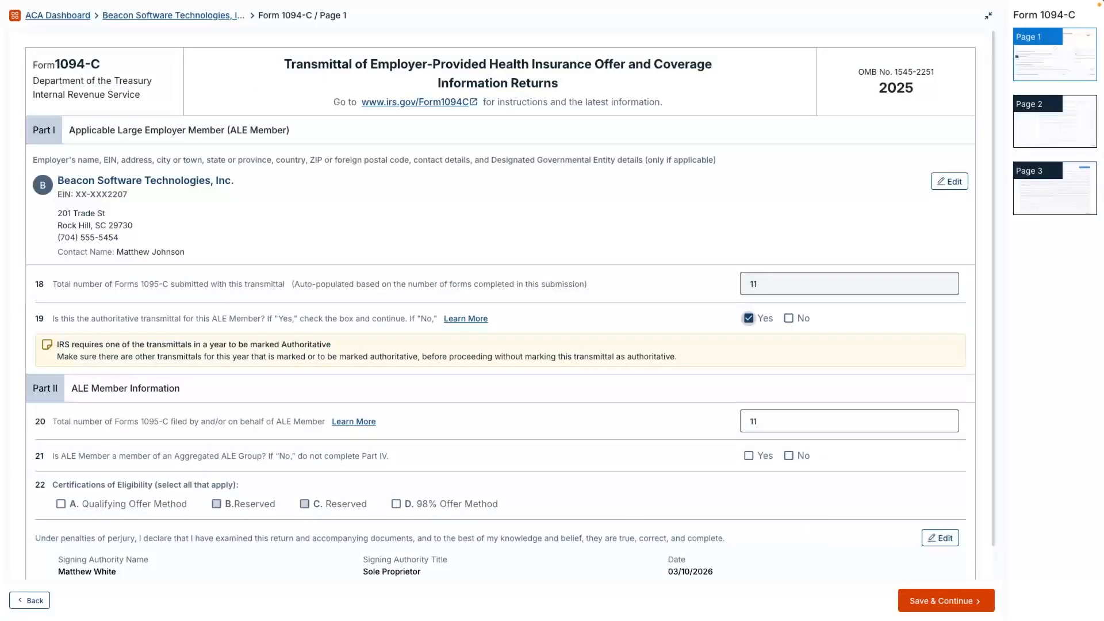
- Answer No to the Aggregated ALE Group question, certify the 98% Offer Method, and save page 1
left_click(788, 455)
left_click(395, 504)
scroll(509, 305, "down", 1)
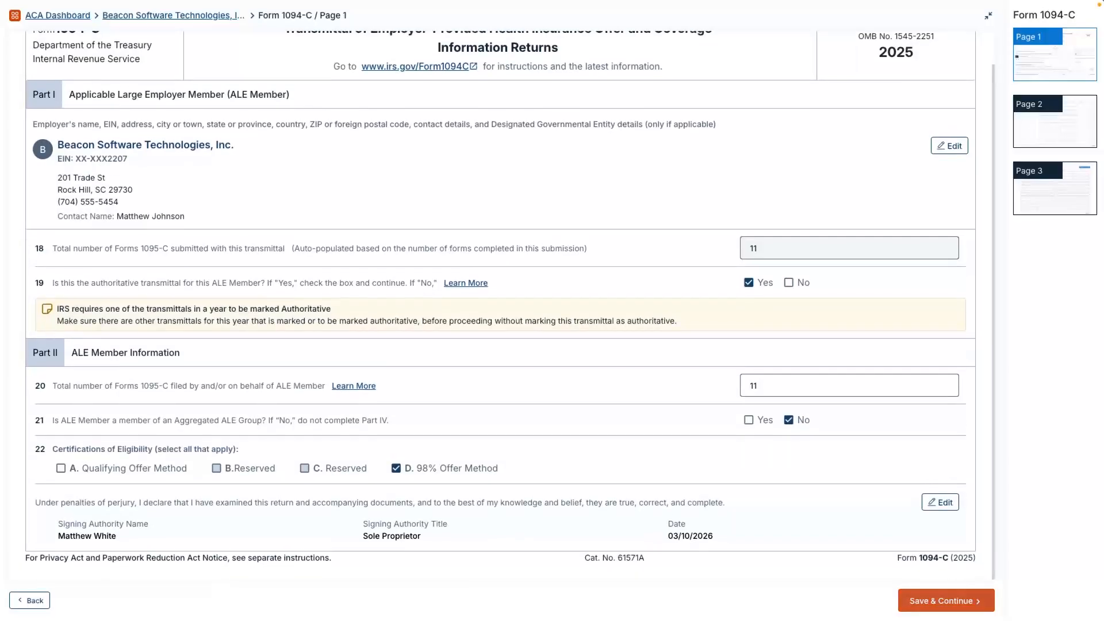
left_click(946, 600)
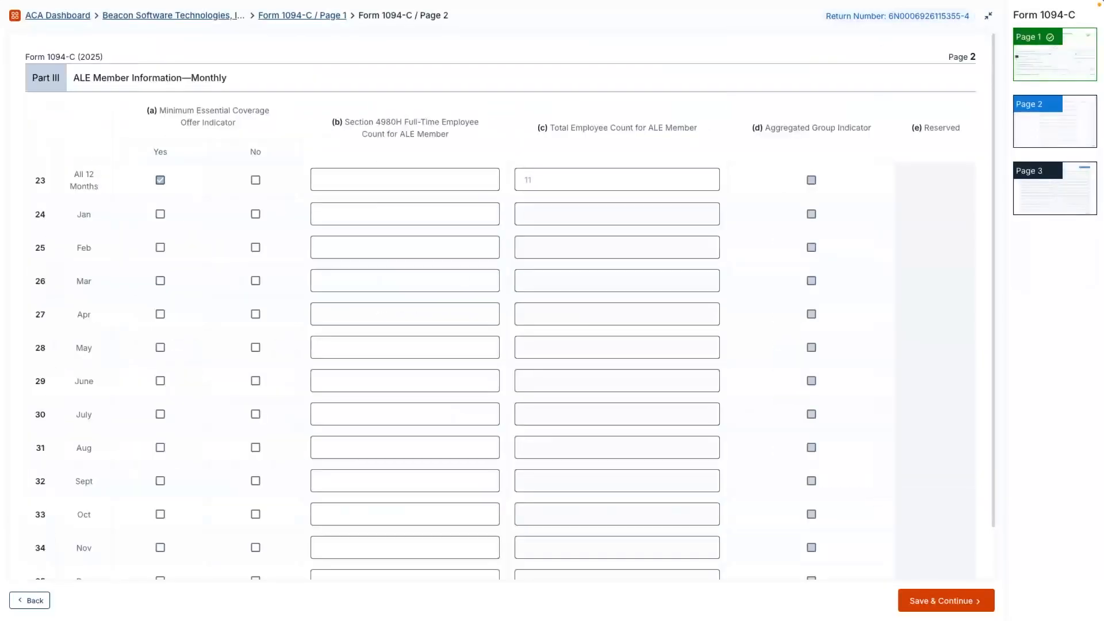
- Save the monthly ALE member information page and continue to state filing
scroll(509, 305, "down", 1)
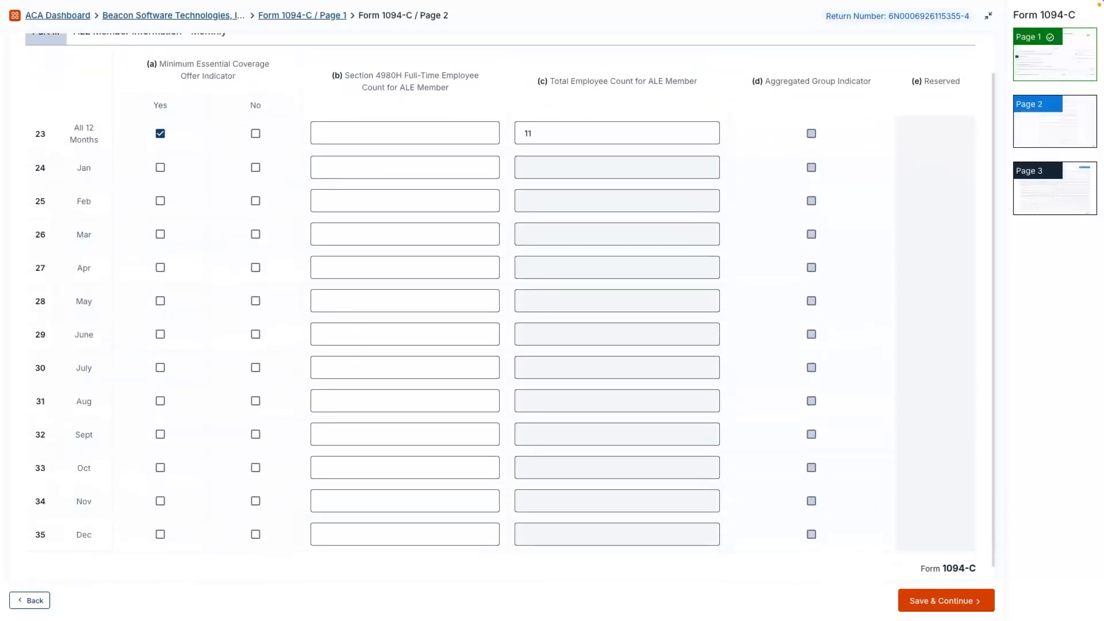
left_click(949, 600)
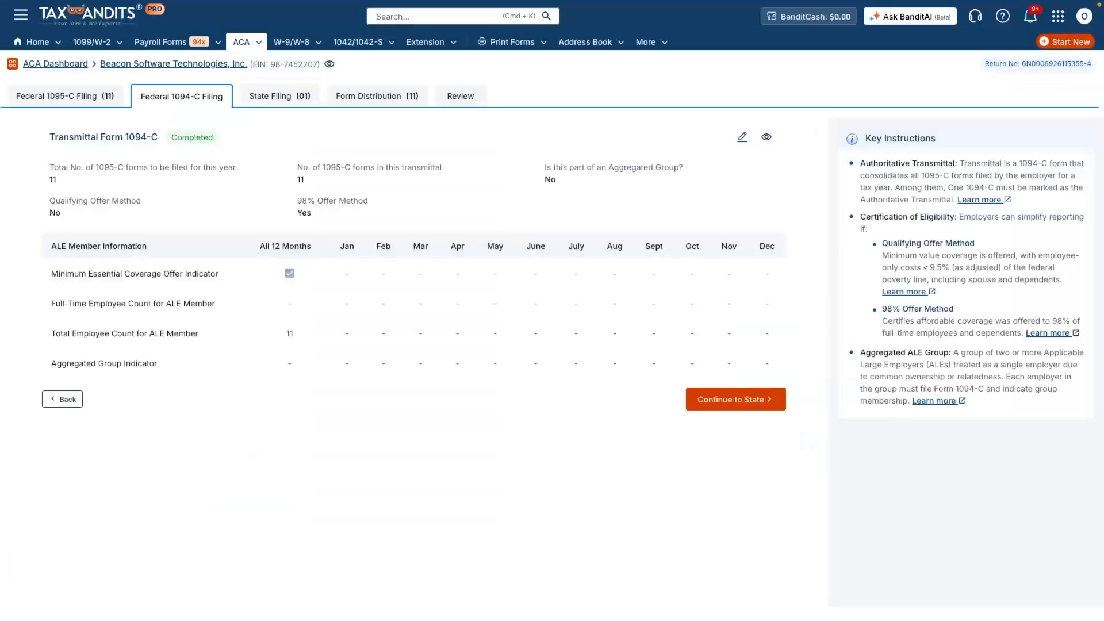
left_click(735, 399)
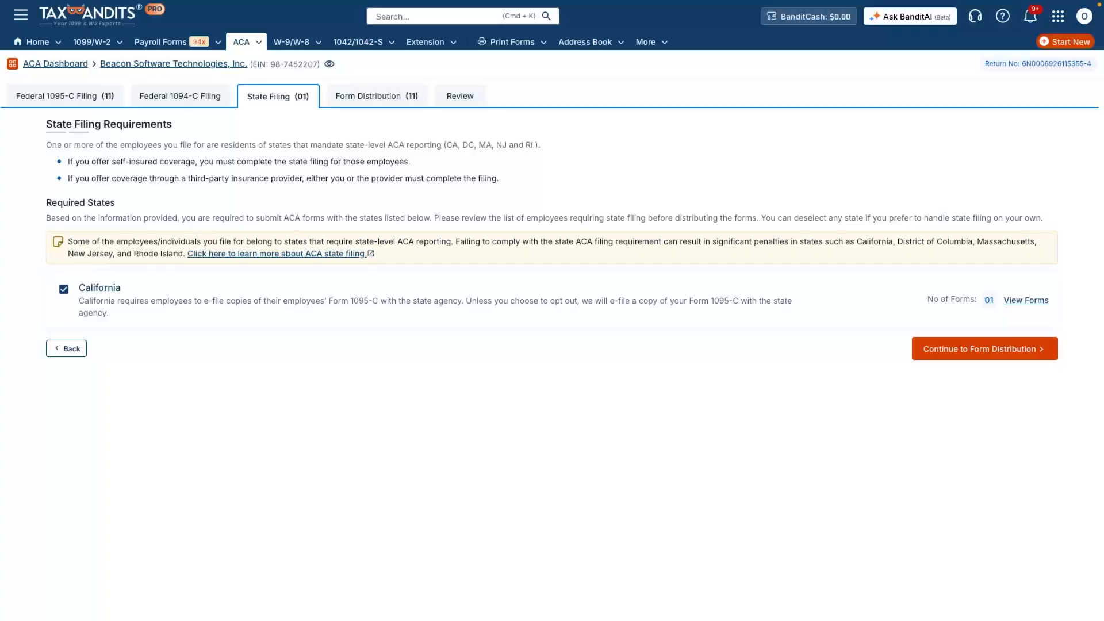
- Keep the California state filing, choose Postal Mailing as the form distribution method, and continue to review
left_click(984, 348)
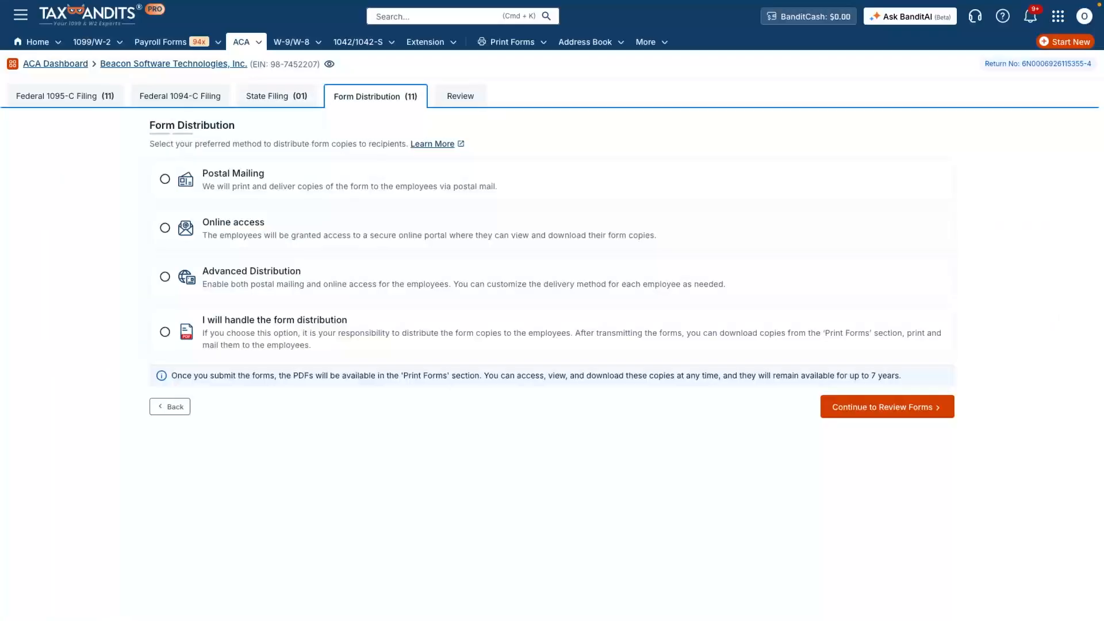
left_click(164, 228)
left_click(165, 185)
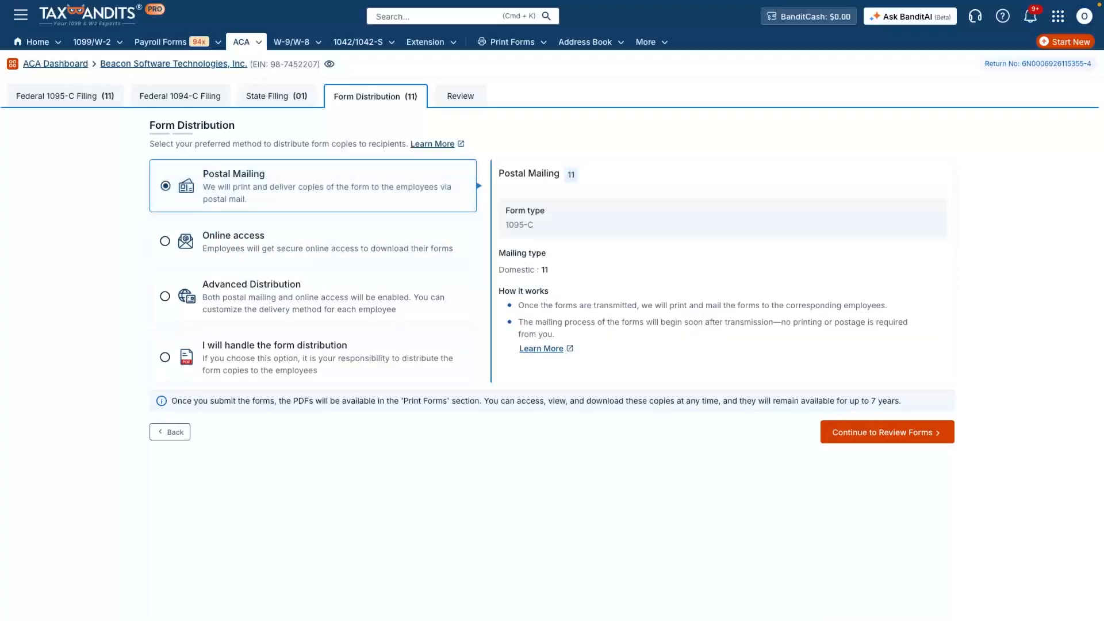
left_click(887, 432)
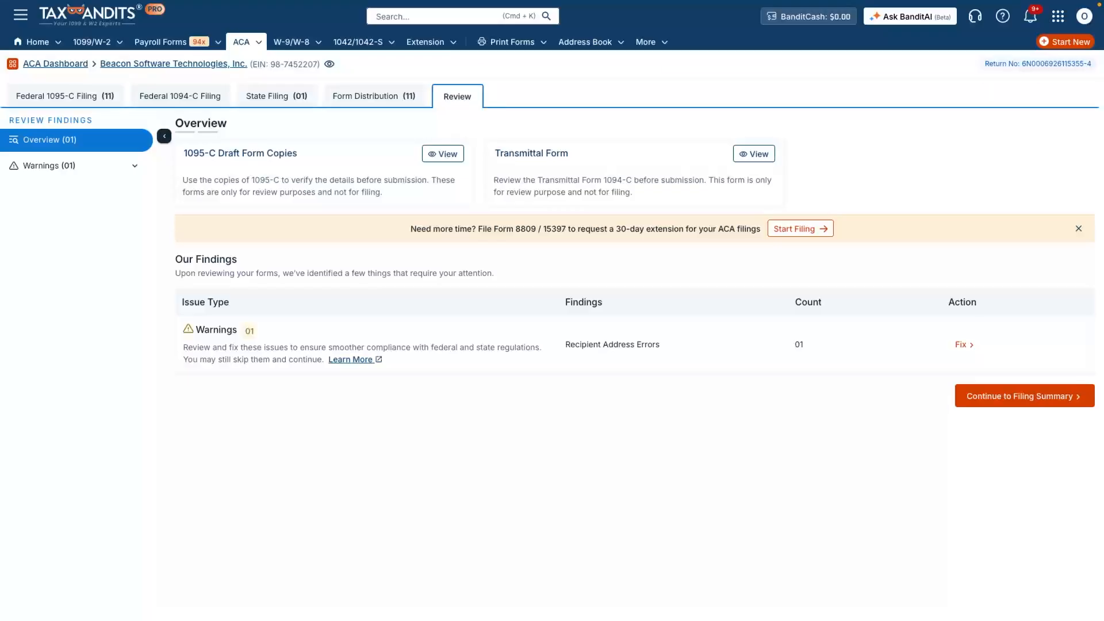
- Continue past the review findings and filing summary to checkout and start completing the order
left_click(1023, 395)
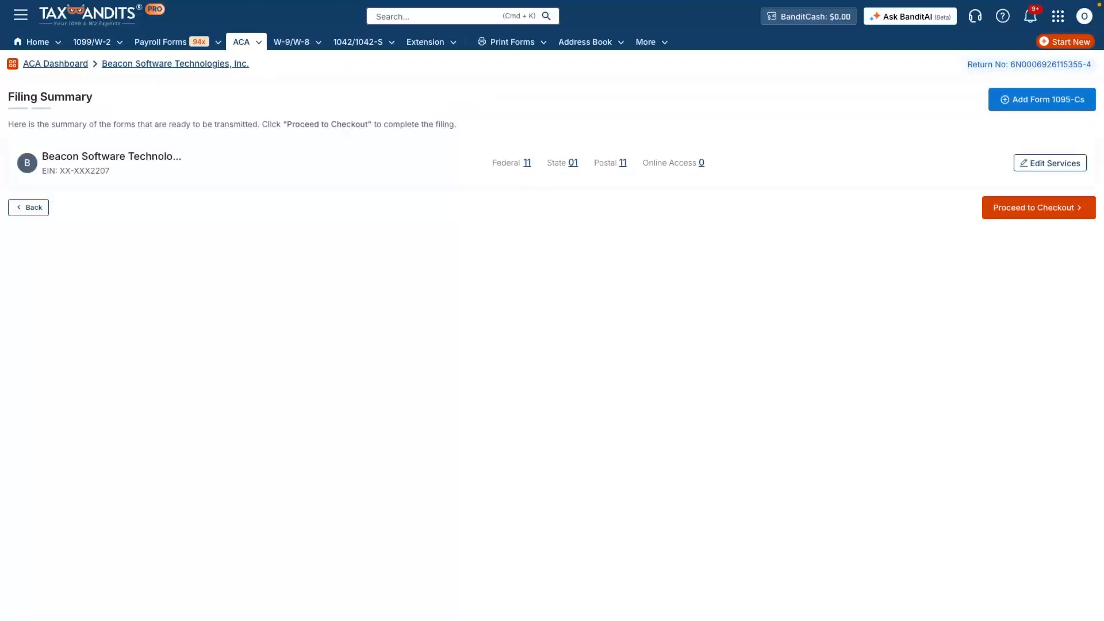
left_click(1038, 207)
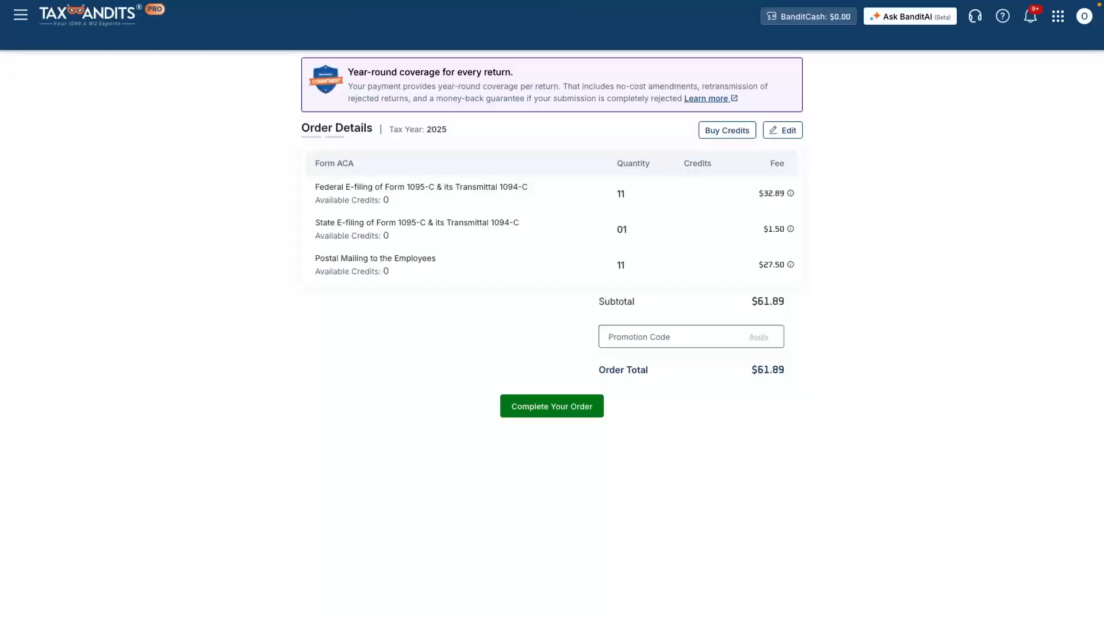
left_click(551, 405)
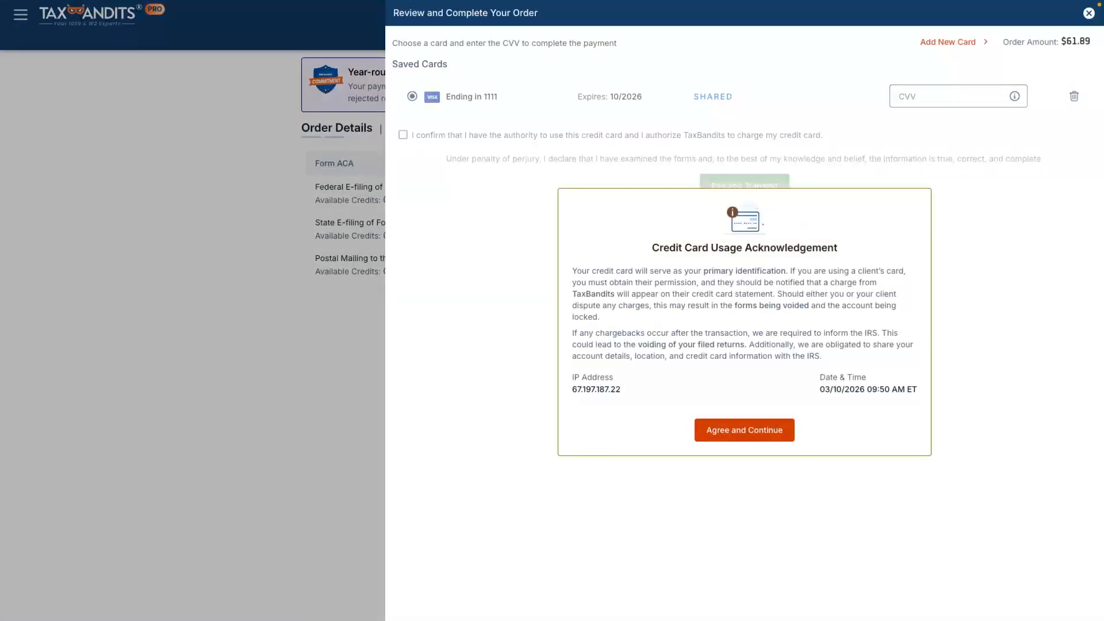
- Accept the credit card usage acknowledgement and try to pay and transmit with the saved card
left_click(744, 430)
left_click(743, 185)
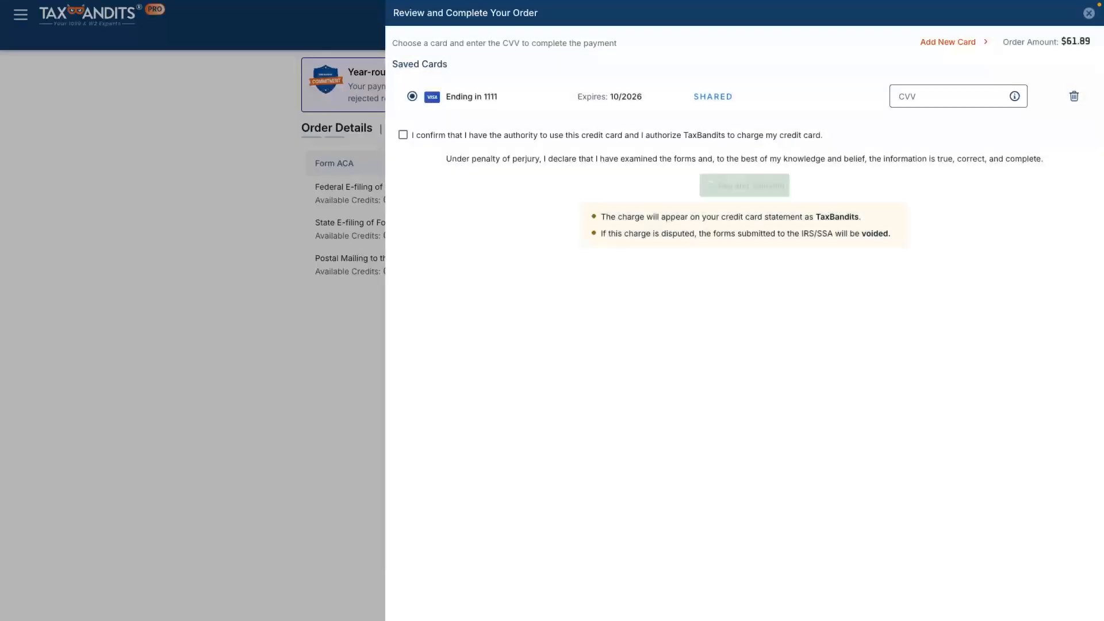